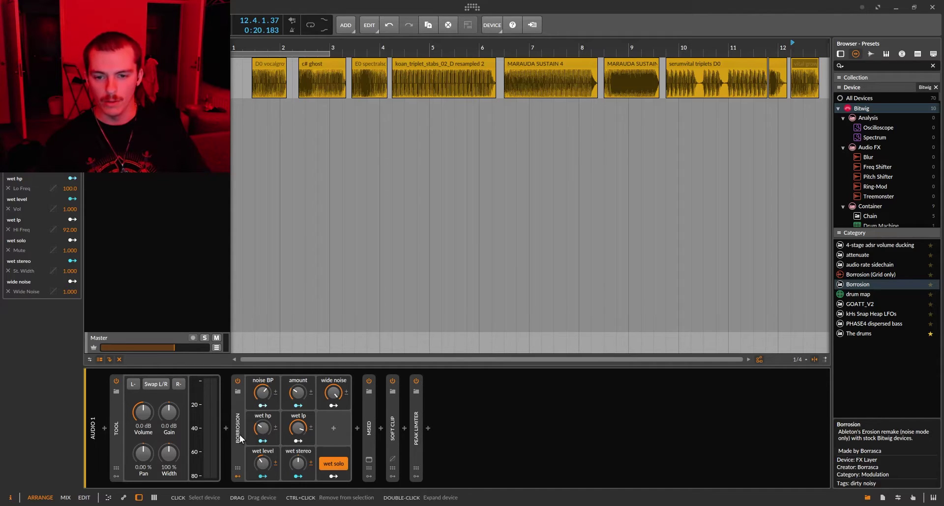
# - Open Borrosion's Grid patch window and place it above the device chain
pyautogui.moveTo(592, 504); pyautogui.dragTo(599, 109)
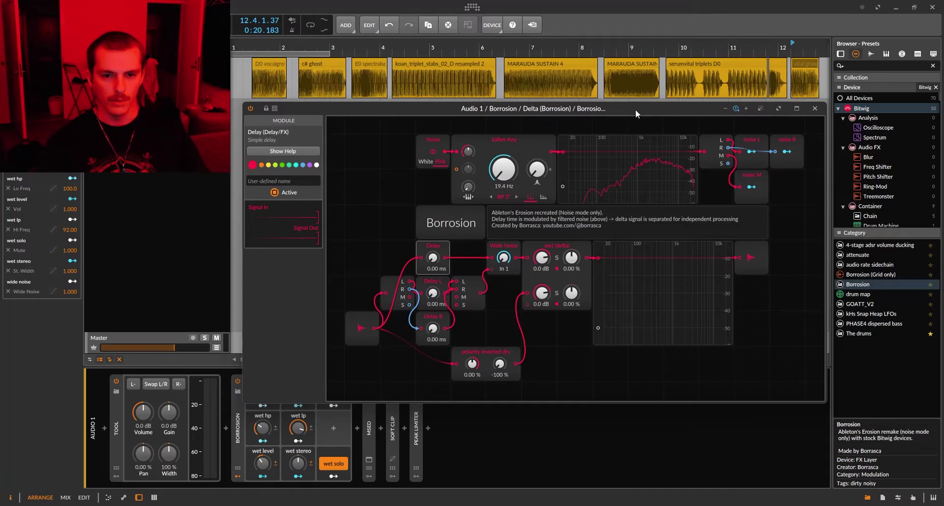
pyautogui.moveTo(561, 108); pyautogui.dragTo(559, 85)
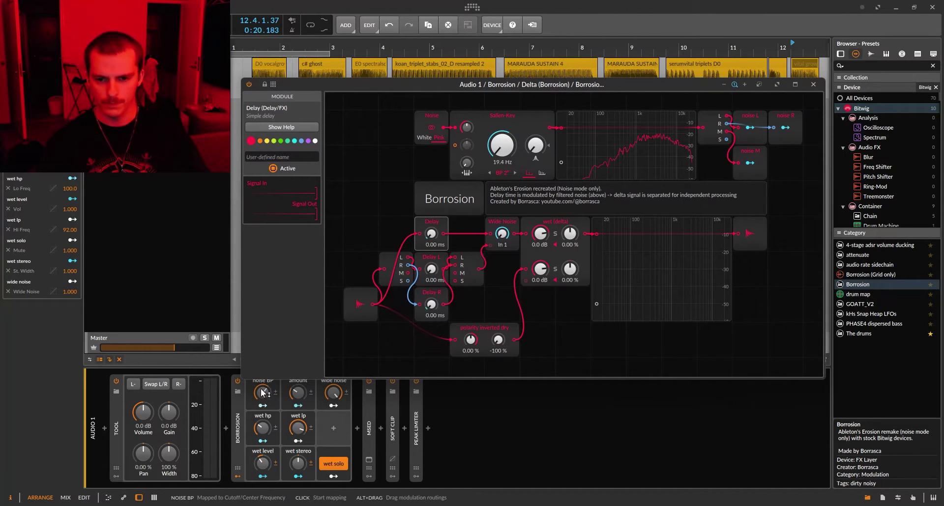
# - Play the last clip on the track with Borrosion bypassed and re-enabled to compare the sound
pyautogui.click(237, 381)
pyautogui.click(786, 68)
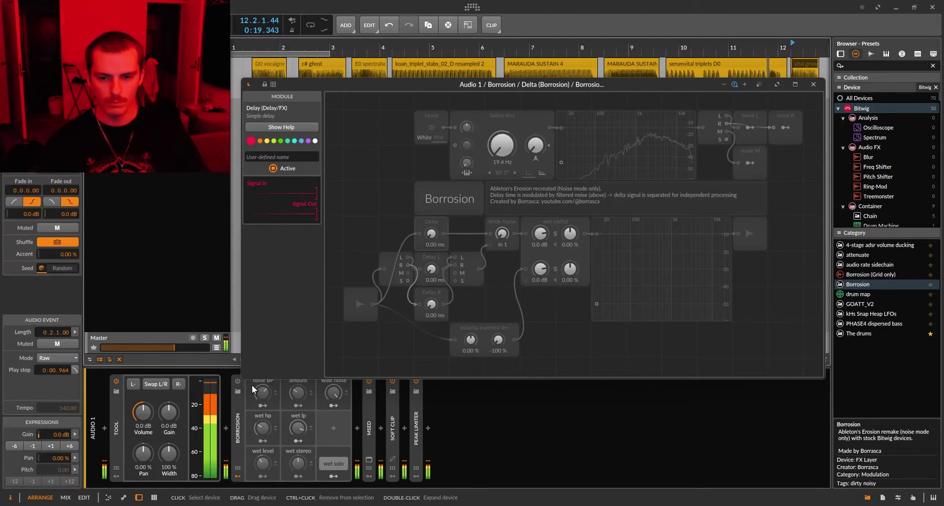
pyautogui.click(237, 382)
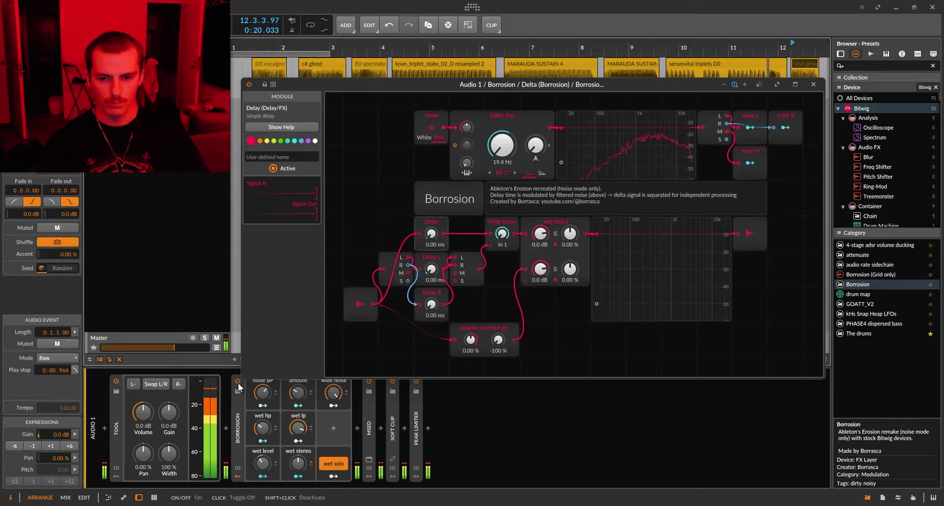
# - Turn off wet solo and audition the first clip with Borrosion bypassed and re-enabled
pyautogui.click(336, 464)
pyautogui.click(273, 65)
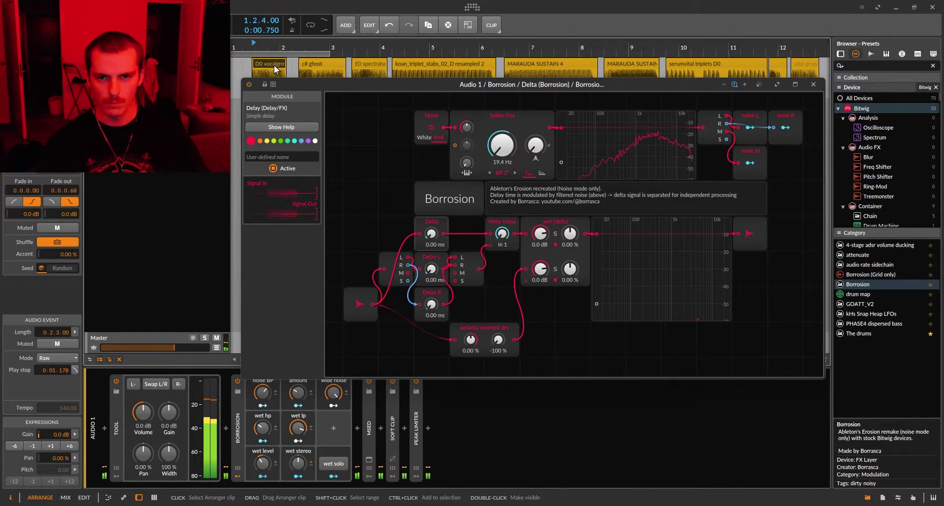
pyautogui.click(238, 381)
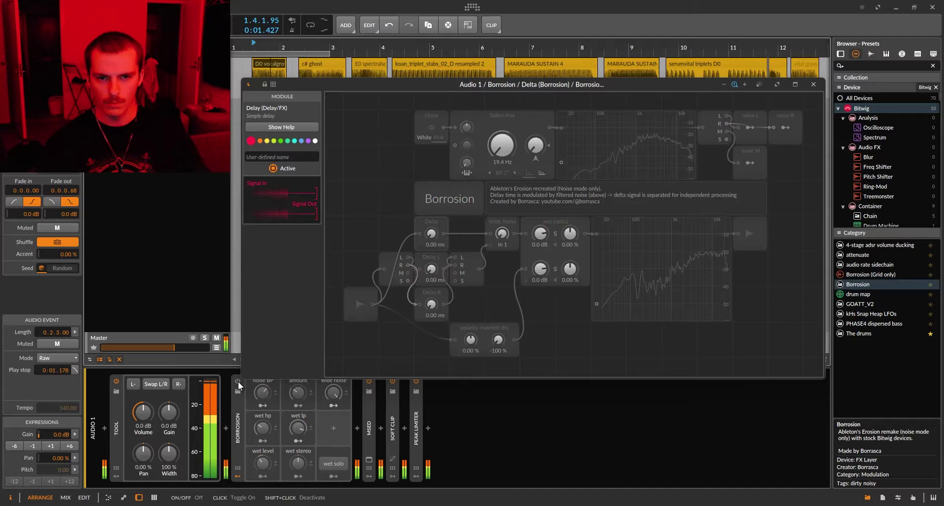
pyautogui.click(238, 382)
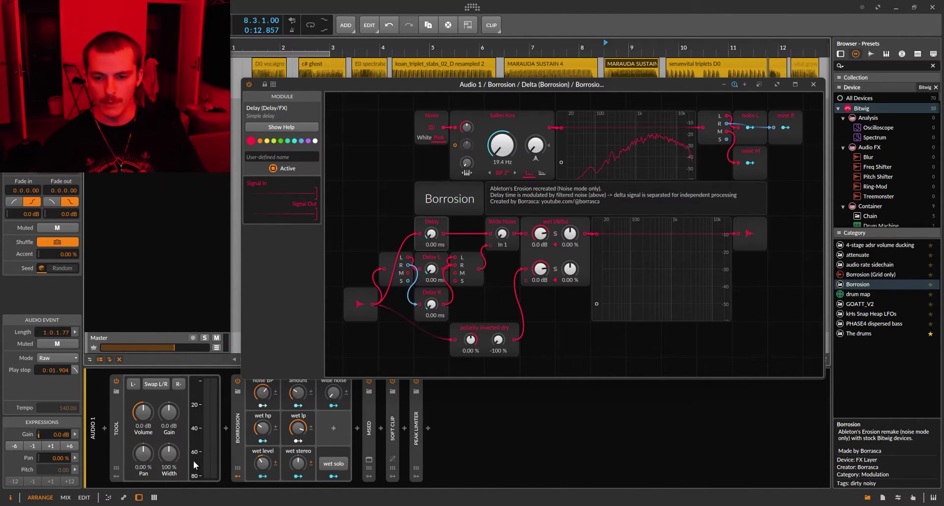
# - Set the first Tool's width to 0 % and compare Borrosion bypassed, active, and with wide noise fully up
pyautogui.moveTo(169, 454); pyautogui.dragTo(168, 501)
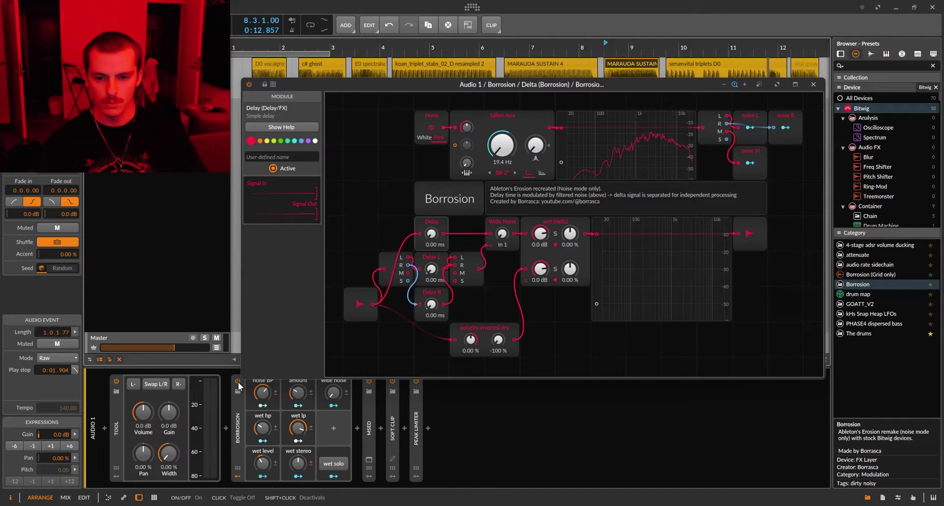
pyautogui.click(238, 382)
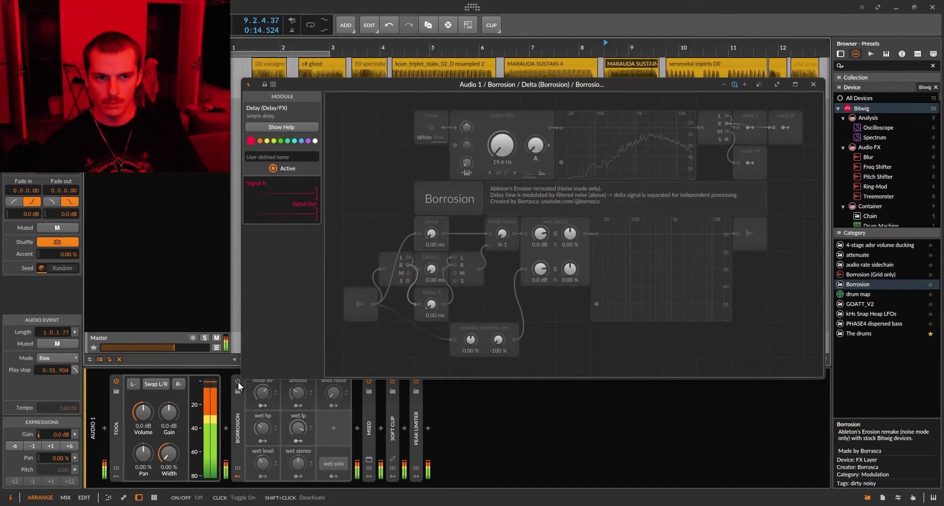
pyautogui.click(237, 382)
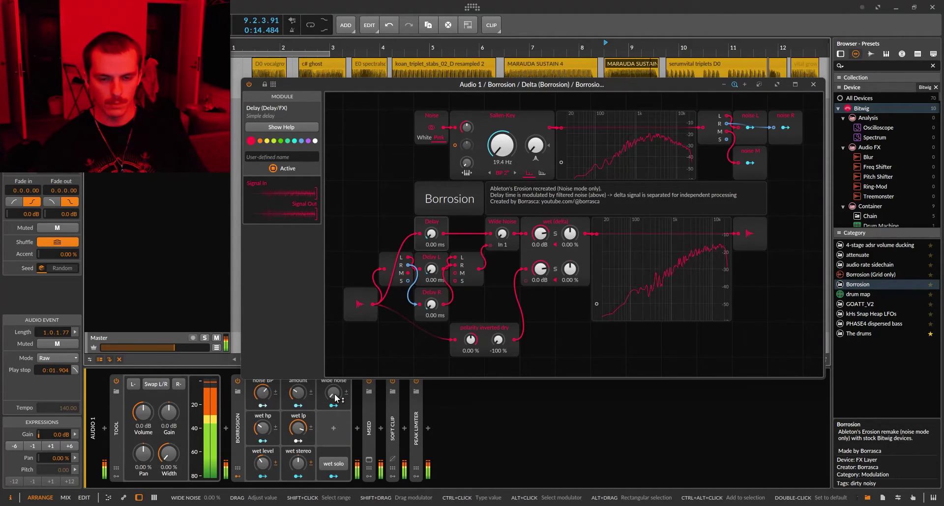
pyautogui.moveTo(334, 393); pyautogui.dragTo(334, 373)
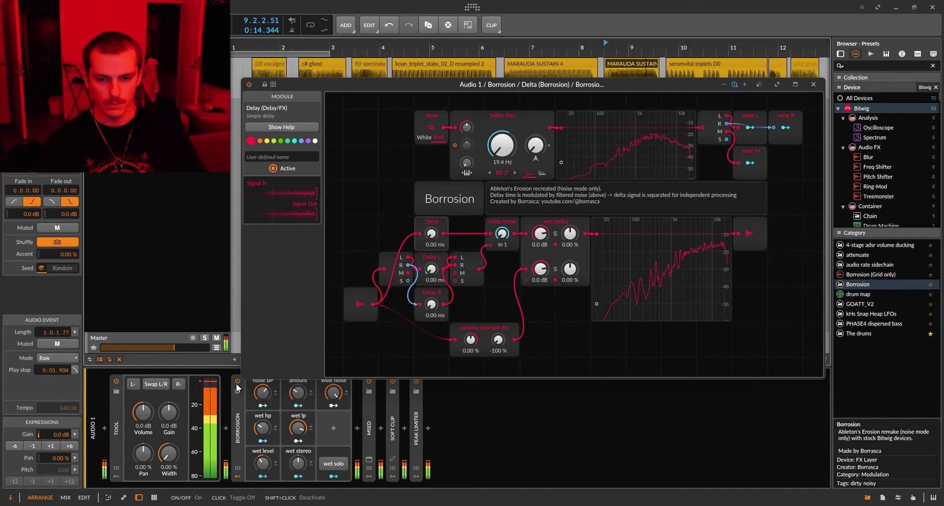
# - Expand Borrosion's layers and adjust the wet high-pass, wet low-pass and wet level controls
pyautogui.moveTo(493, 86); pyautogui.dragTo(486, 78)
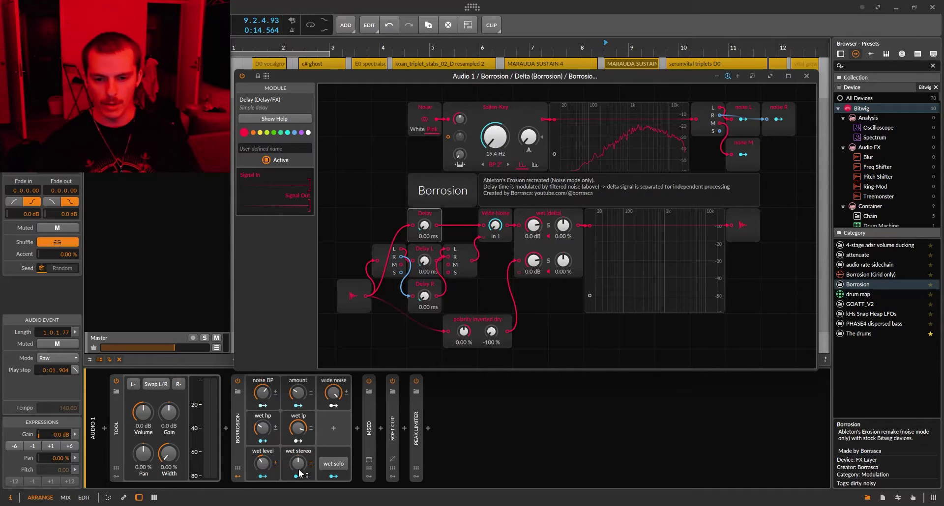
pyautogui.click(241, 437)
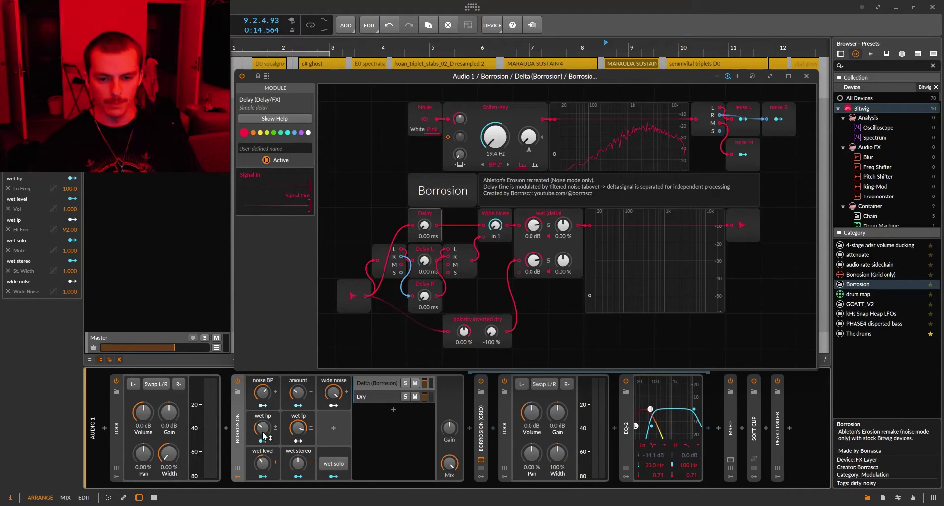
pyautogui.moveTo(297, 429); pyautogui.dragTo(298, 422)
pyautogui.moveTo(263, 466); pyautogui.dragTo(263, 477)
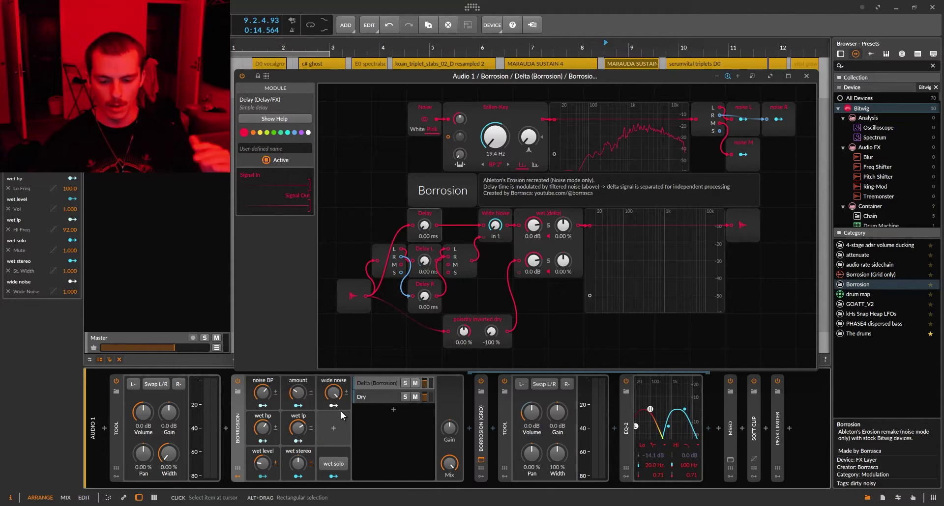
# - Turn on wet solo and raise the wet level and wet low-pass while auditioning the clip
pyautogui.press('space')
pyautogui.click(332, 464)
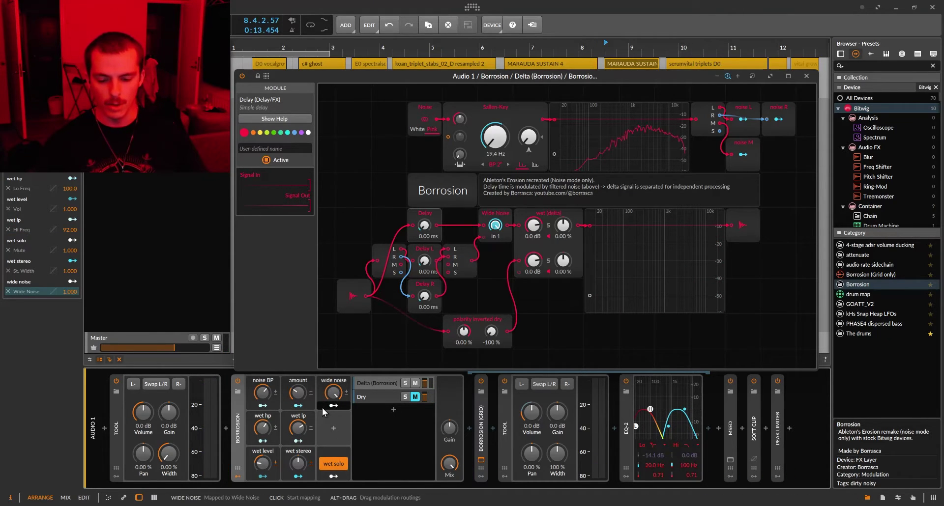
pyautogui.moveTo(262, 463); pyautogui.dragTo(300, 426)
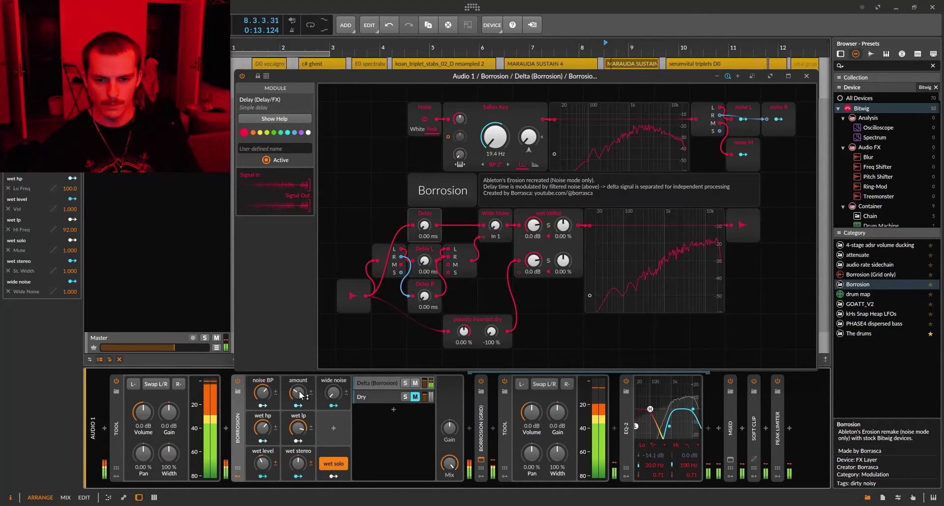
pyautogui.press('space')
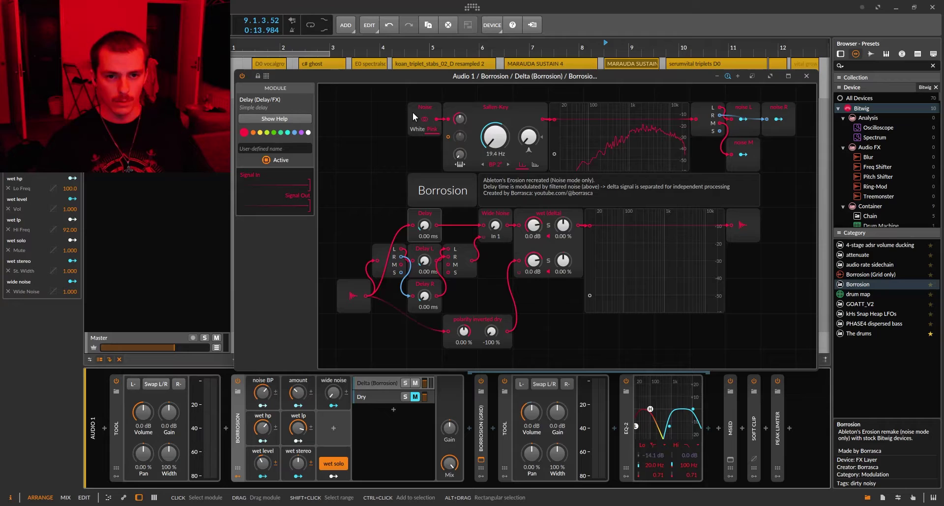
# - Select the Noise module and lower the noise BP control to about 26 %
pyautogui.click(413, 113)
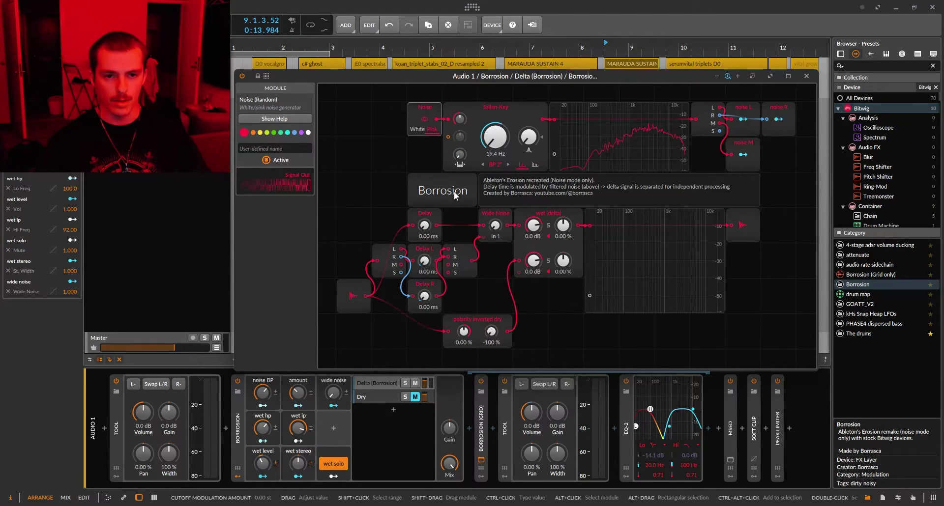
pyautogui.moveTo(263, 393); pyautogui.dragTo(263, 405)
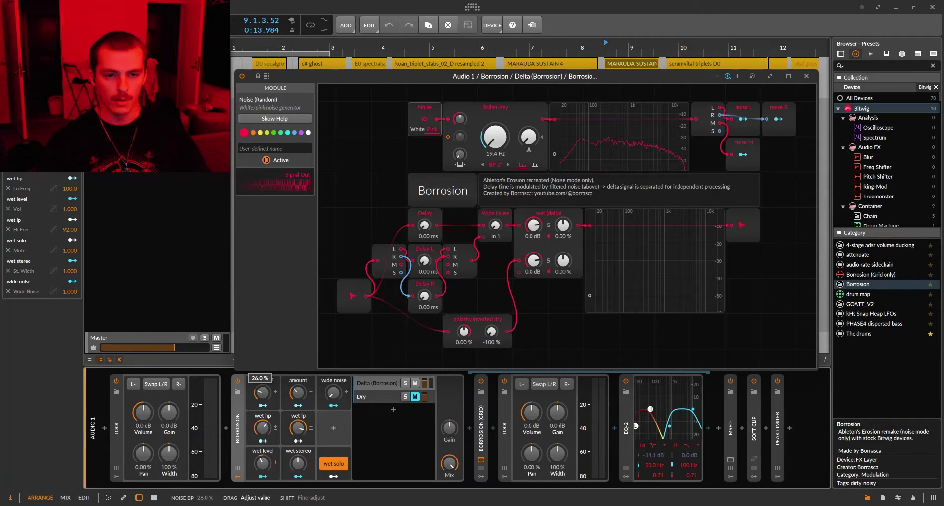
pyautogui.moveTo(262, 392); pyautogui.dragTo(262, 391)
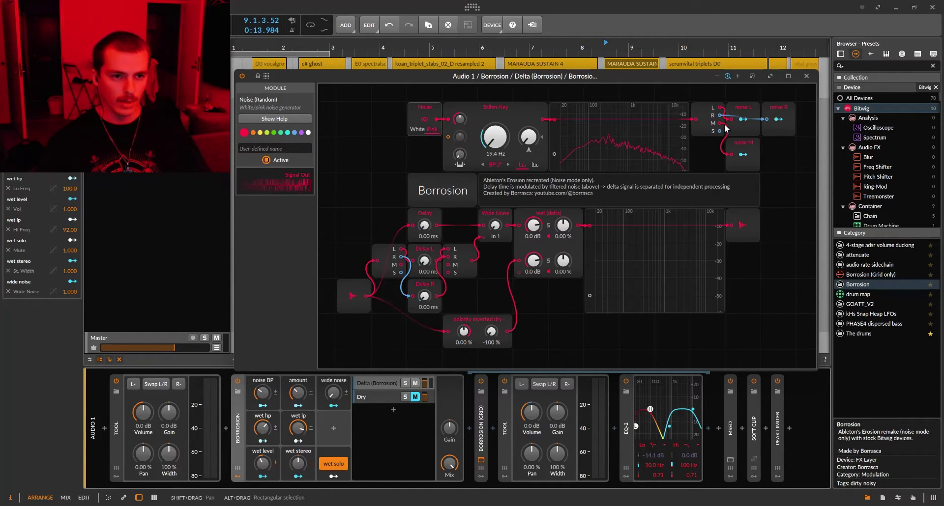
# - Examine the noise R and noise M modulator outputs and the Delay L and Delay modules
pyautogui.click(780, 109)
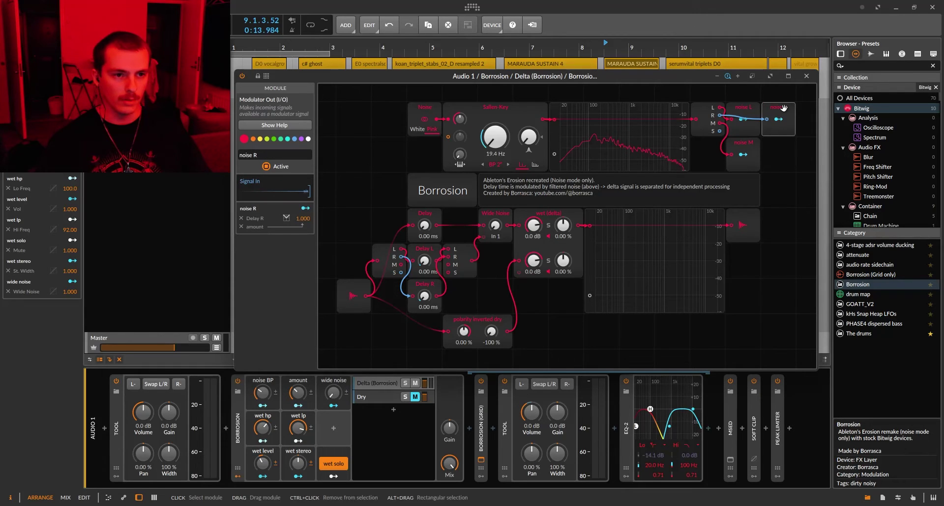
pyautogui.click(421, 248)
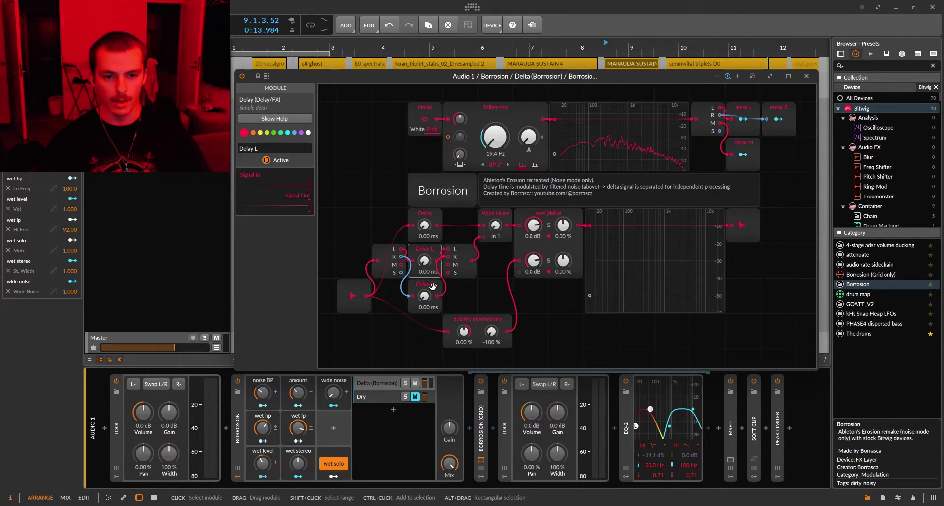
pyautogui.click(756, 142)
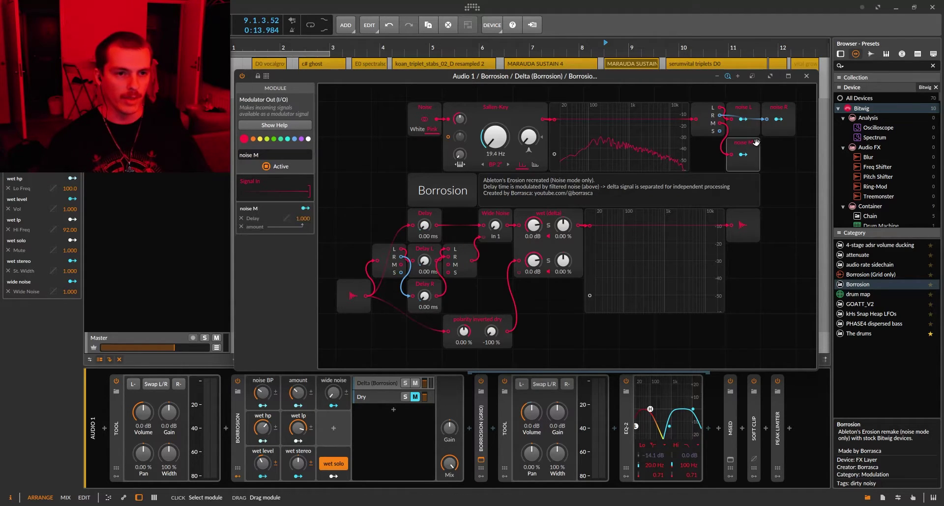
pyautogui.click(426, 215)
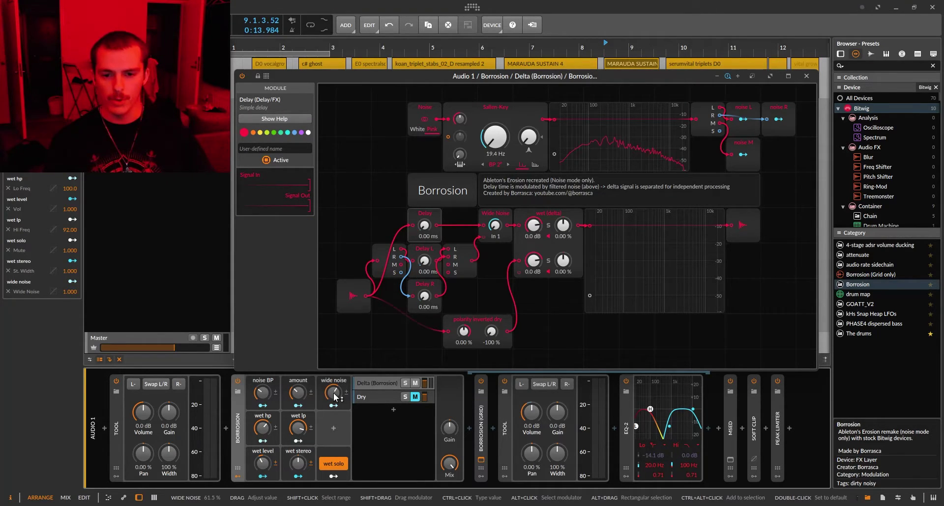
# - Sweep the wide noise control through its range and return it to zero
pyautogui.moveTo(333, 396); pyautogui.dragTo(334, 428)
pyautogui.moveTo(333, 393); pyautogui.dragTo(334, 412)
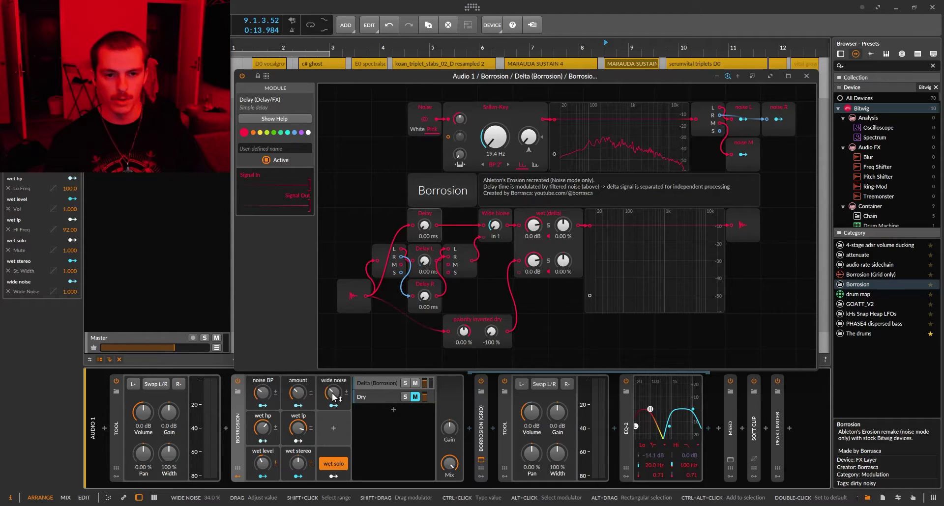
pyautogui.moveTo(332, 394); pyautogui.dragTo(333, 411)
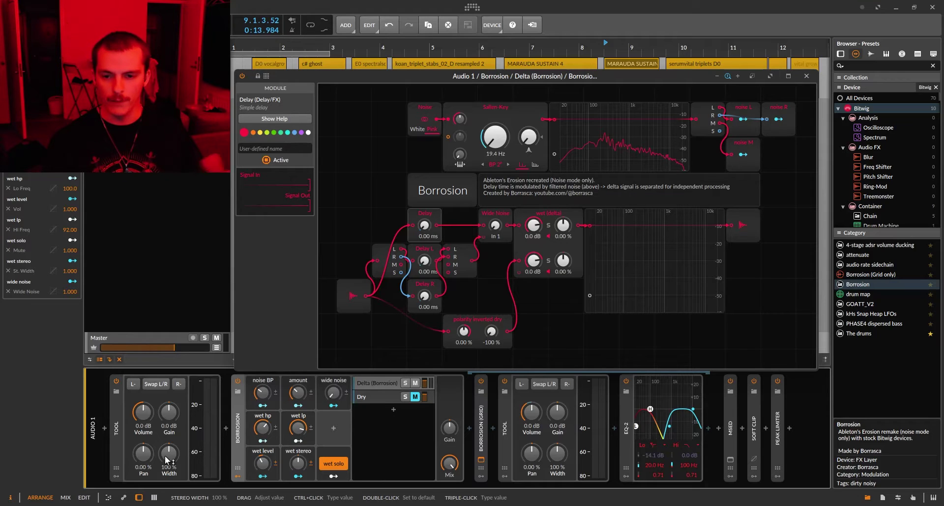
# - Audition the wet signal with the first Tool's width at 0 % and at 100 %, leaving it at 0 %
pyautogui.press('space')
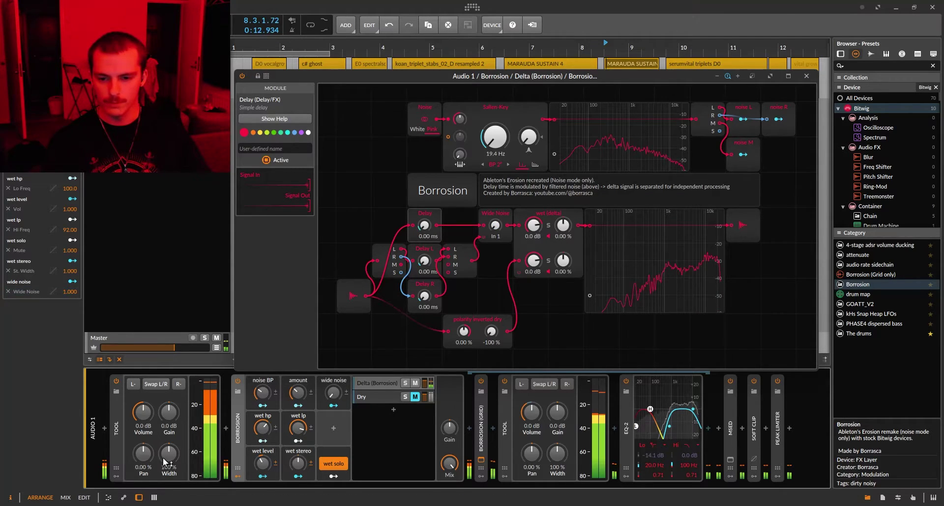
pyautogui.moveTo(172, 456); pyautogui.dragTo(172, 486)
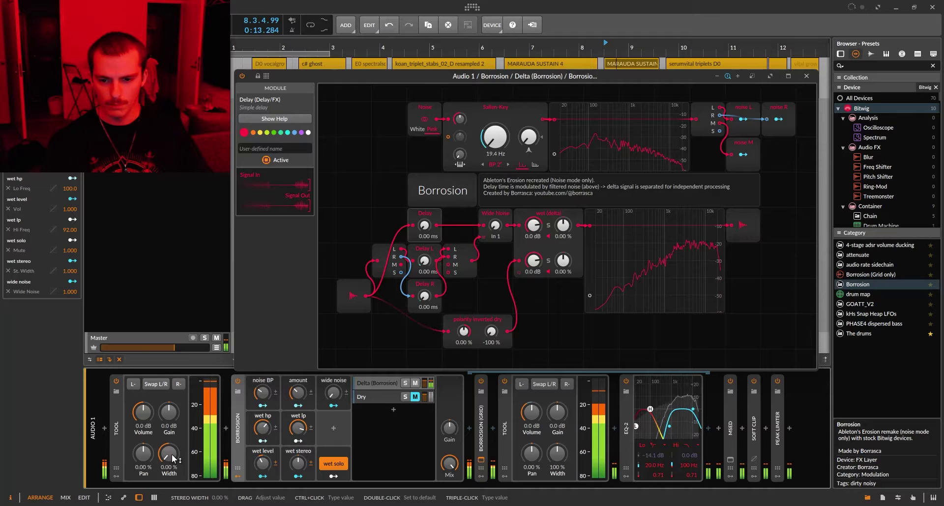
pyautogui.press('space')
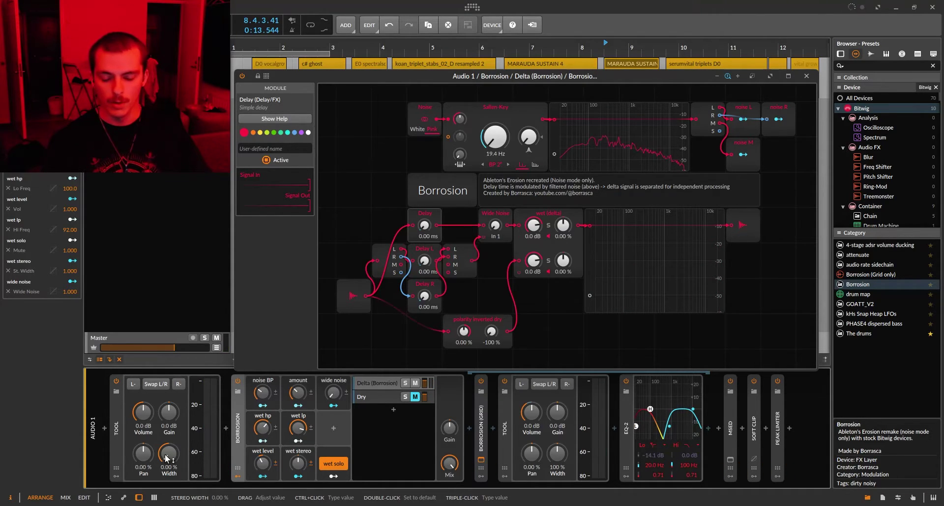
pyautogui.press('space')
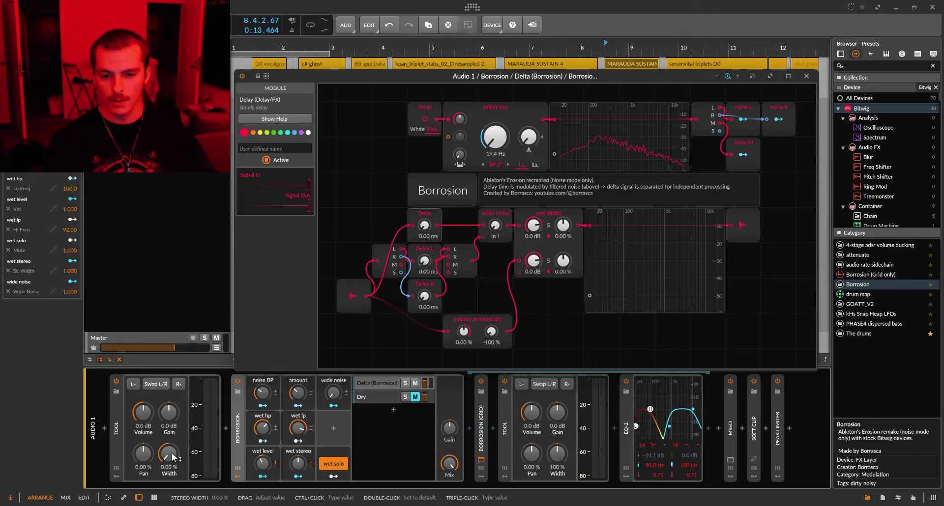
pyautogui.press('space')
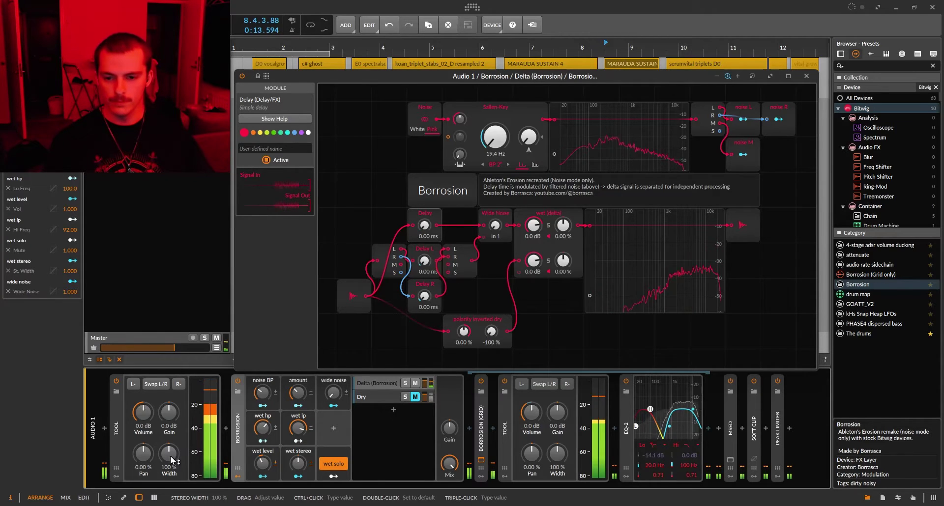
pyautogui.moveTo(170, 455)
pyautogui.mouseDown()
pyautogui.moveTo(170, 432)
pyautogui.moveTo(170, 455)
pyautogui.mouseUp()
pyautogui.press('space')
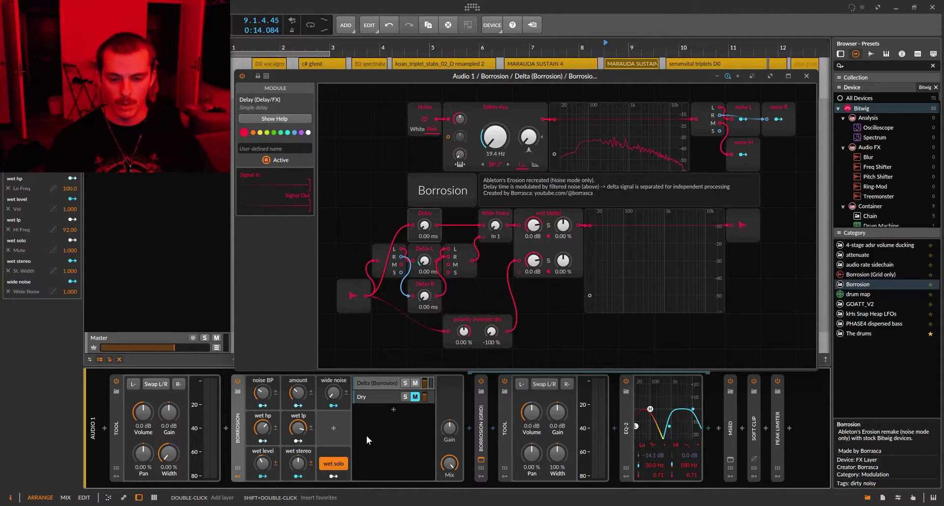
# - Compare the mono clip's wet signal with wide noise at minimum and at 100 %, leaving it at 100 %
pyautogui.moveTo(333, 392); pyautogui.dragTo(337, 381)
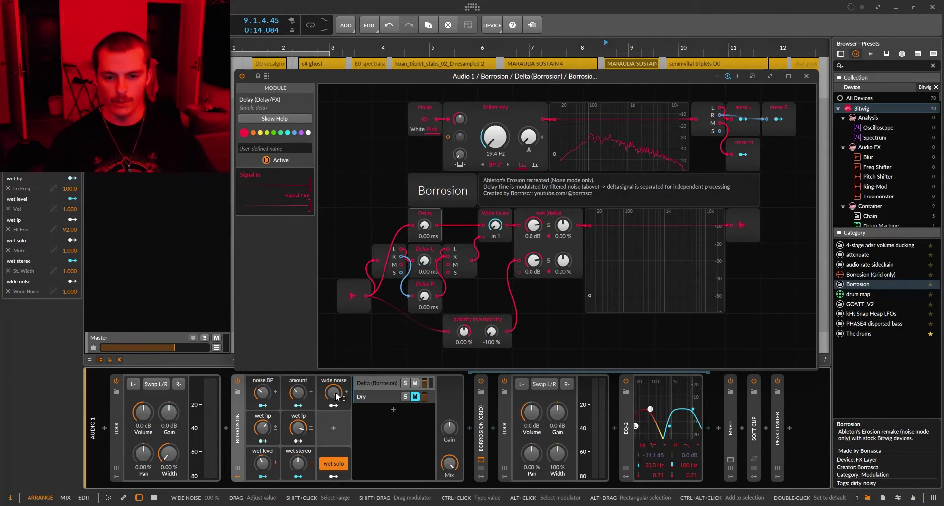
pyautogui.click(426, 250)
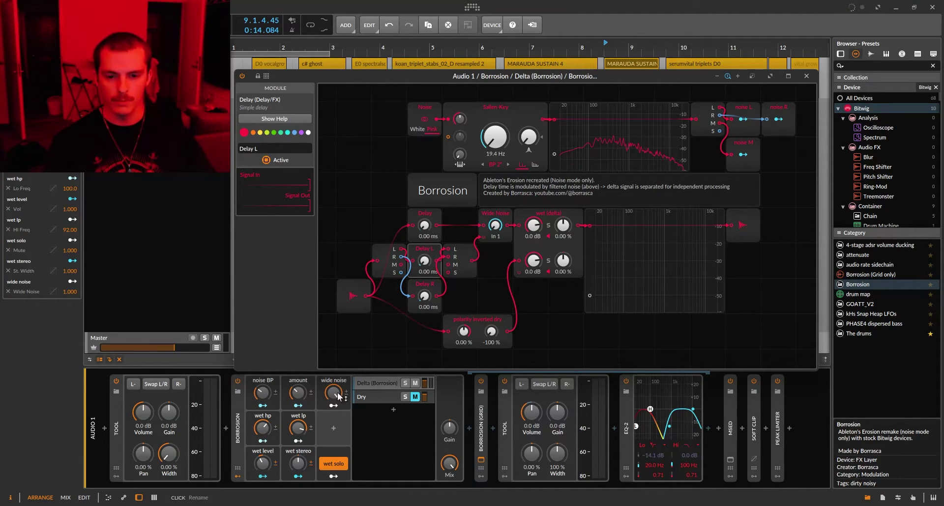
pyautogui.moveTo(333, 394); pyautogui.dragTo(332, 432)
pyautogui.press('space')
pyautogui.press('space')
pyautogui.moveTo(339, 395); pyautogui.dragTo(340, 343)
# - Reset the first Tool's width to 100 % and audition the wet signal with wet stereo lowered and wide noise at 0 %
pyautogui.press('space')
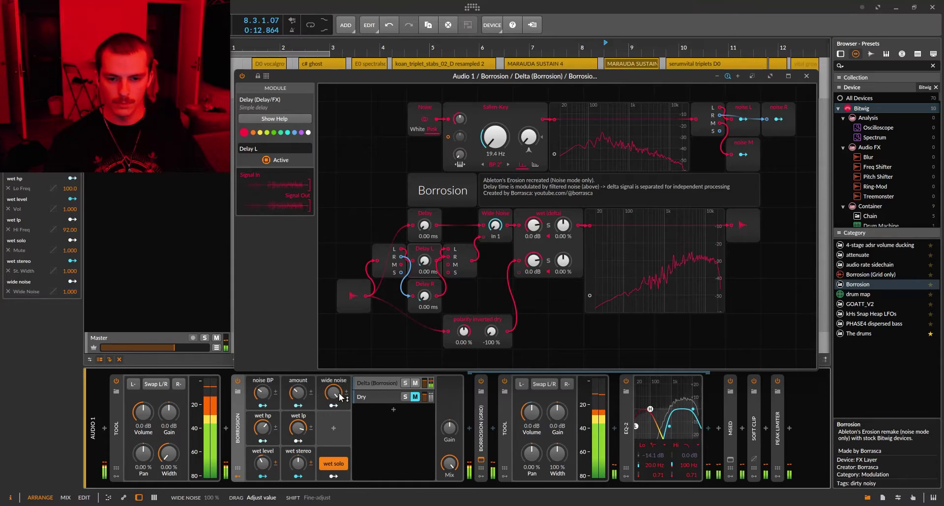
pyautogui.doubleClick(173, 455)
pyautogui.press('space')
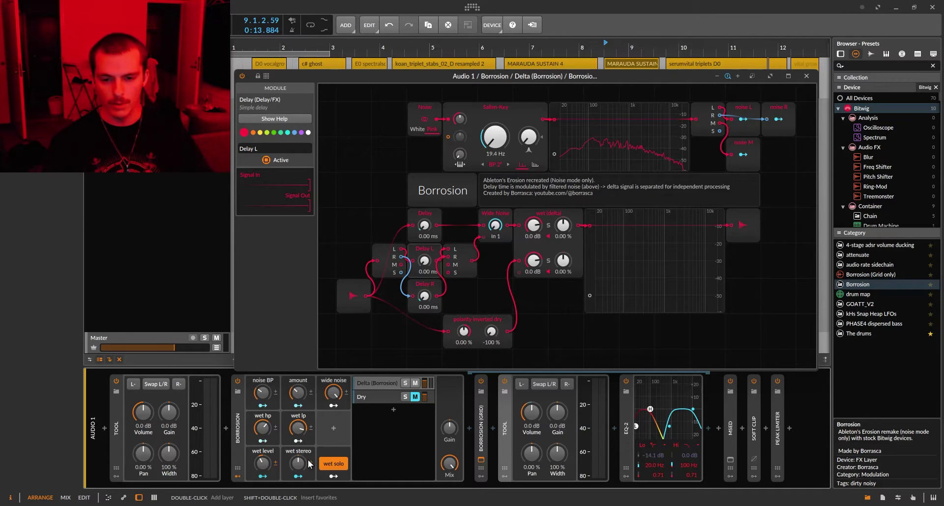
pyautogui.press('space')
pyautogui.moveTo(299, 463); pyautogui.dragTo(300, 503)
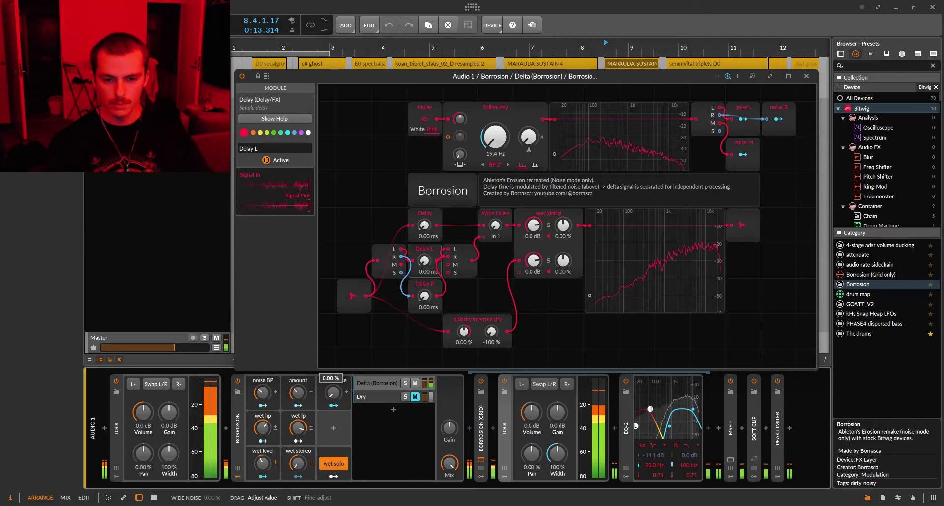
pyautogui.click(333, 392)
pyautogui.press('space')
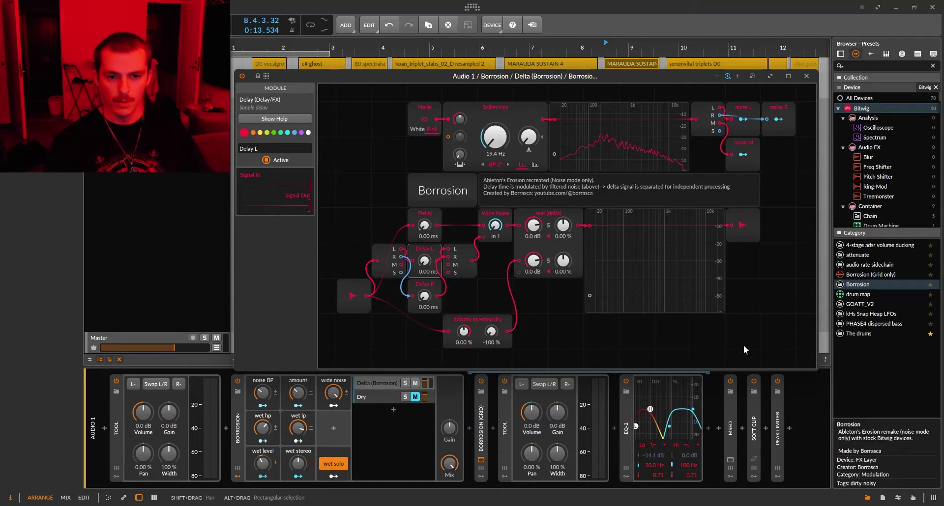
# - Compare the Delta and Dry layers with wet solo off and on, leaving wet solo on and the Delta layer selected
pyautogui.click(376, 399)
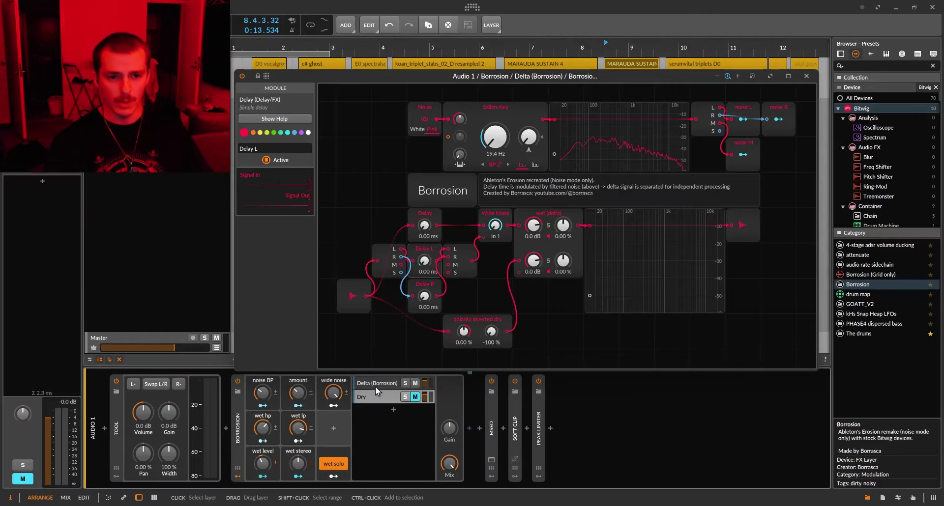
pyautogui.click(375, 386)
pyautogui.click(377, 396)
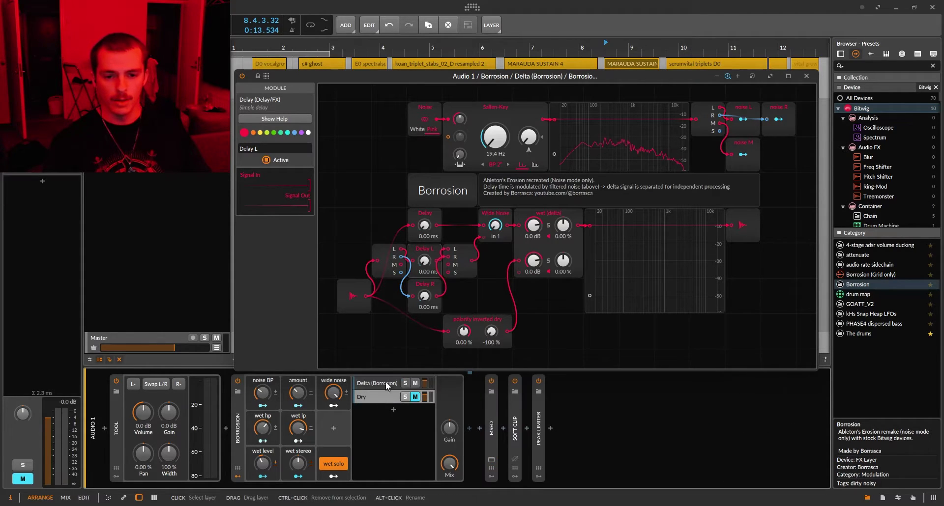
pyautogui.click(338, 467)
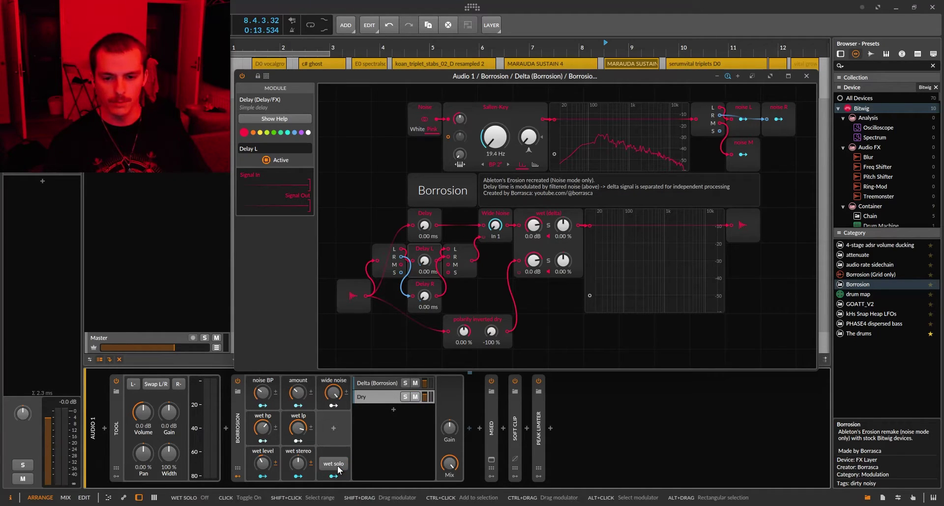
pyautogui.click(338, 468)
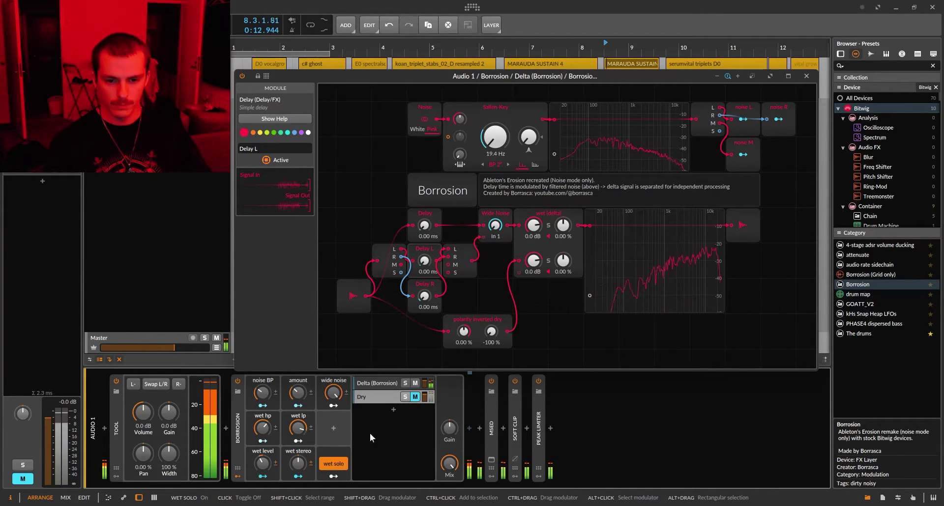
pyautogui.click(382, 384)
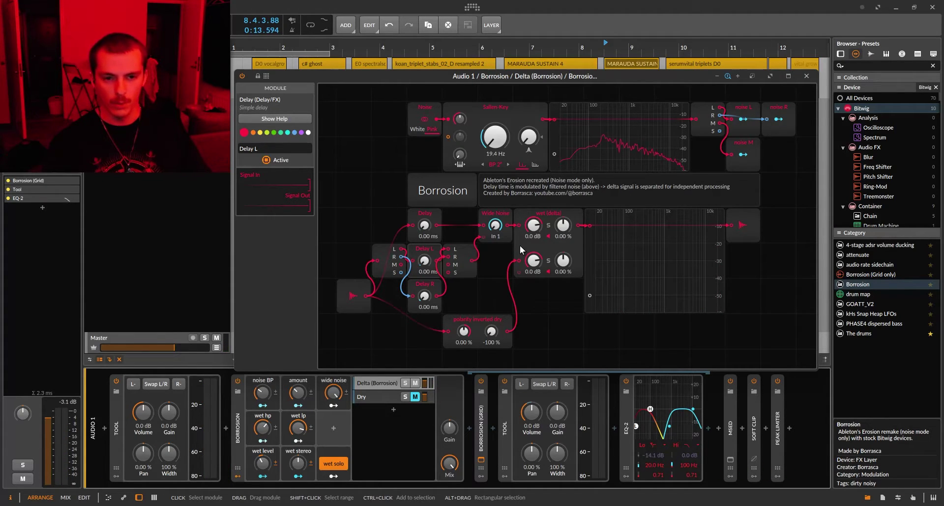
# - Examine the polarity inverted dry and Audio In modules, and close the Grid editor
pyautogui.click(482, 319)
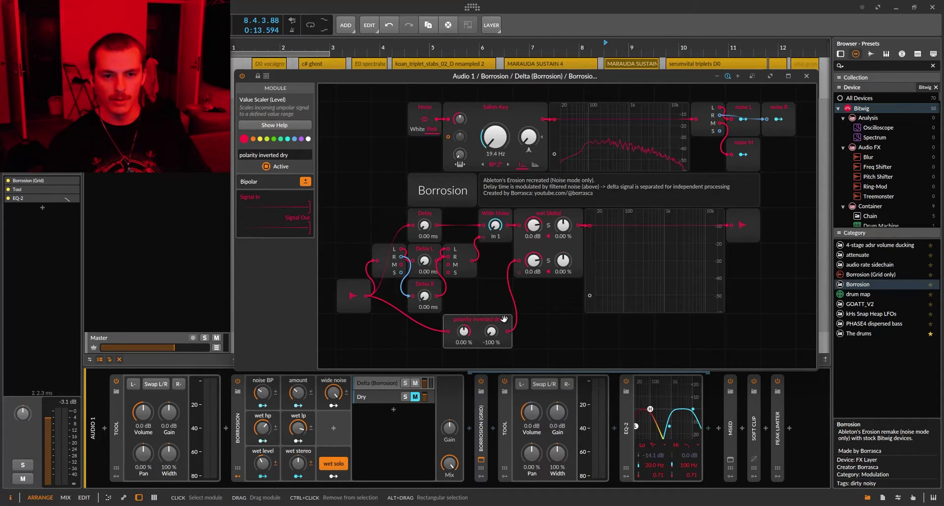
pyautogui.click(356, 297)
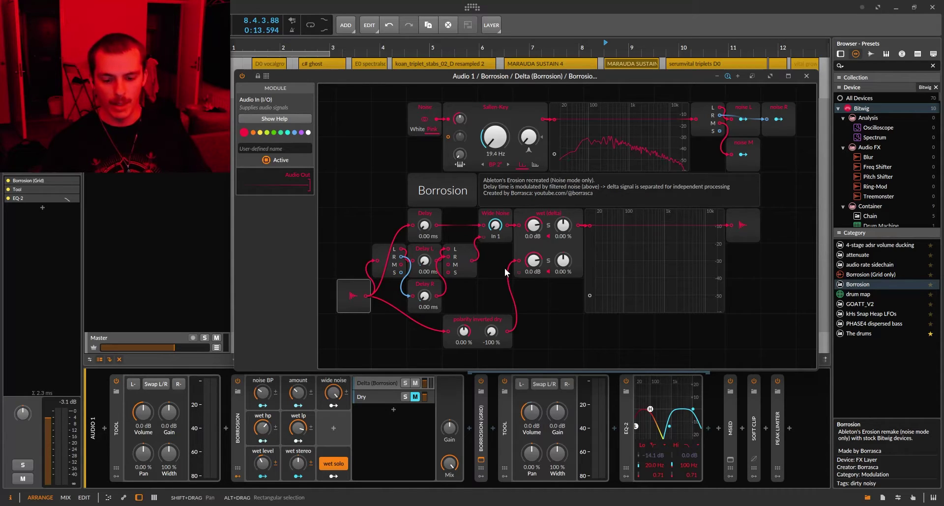
pyautogui.click(487, 321)
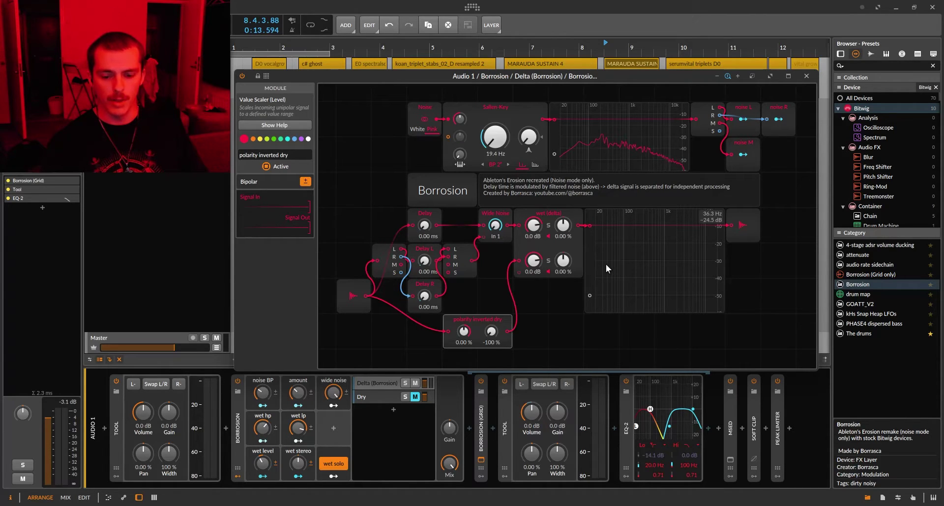
pyautogui.click(807, 77)
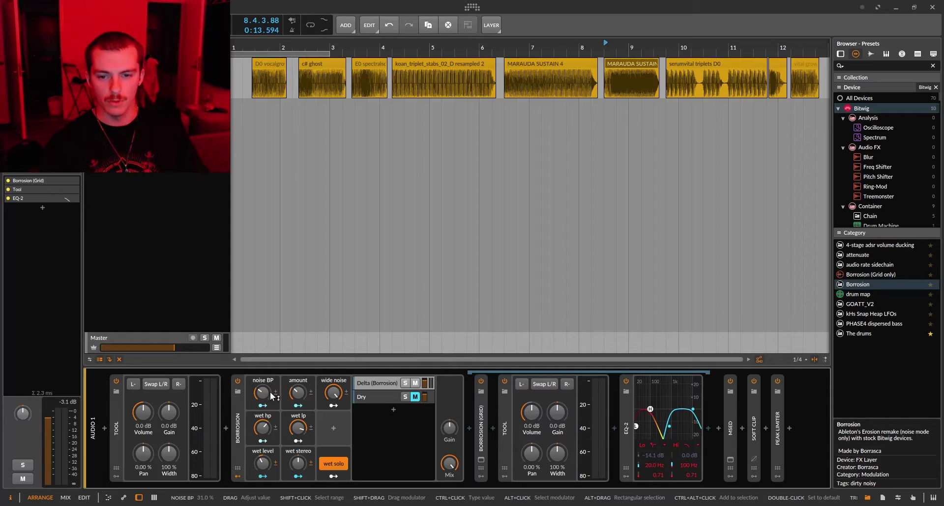
# - Audition the wet signal and set the noise BP control to 70 %
pyautogui.press('space')
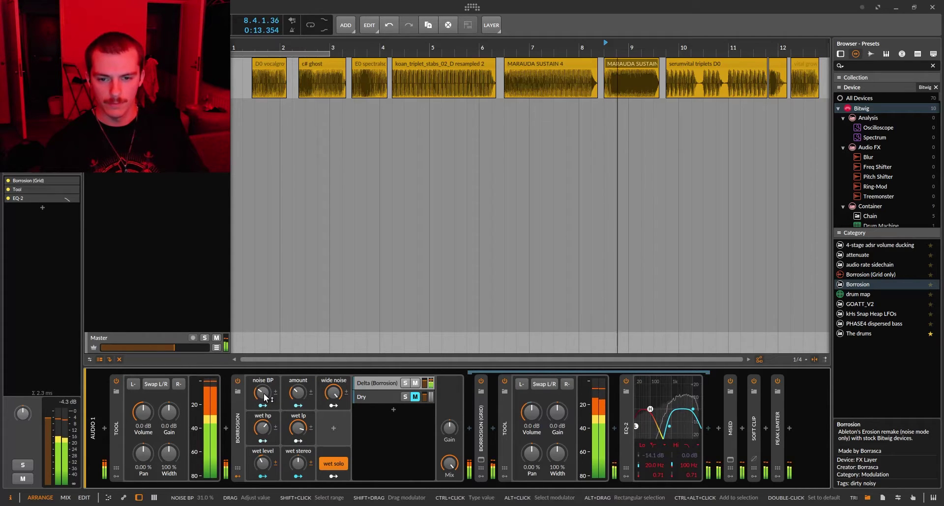
pyautogui.press('space')
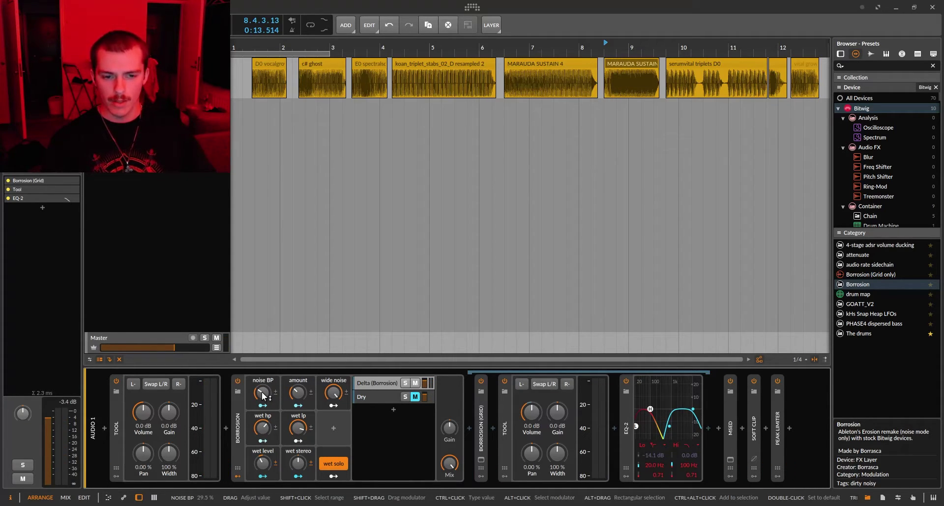
pyautogui.keyDown('ctrl'); pyautogui.click(263, 395); pyautogui.keyUp('ctrl')
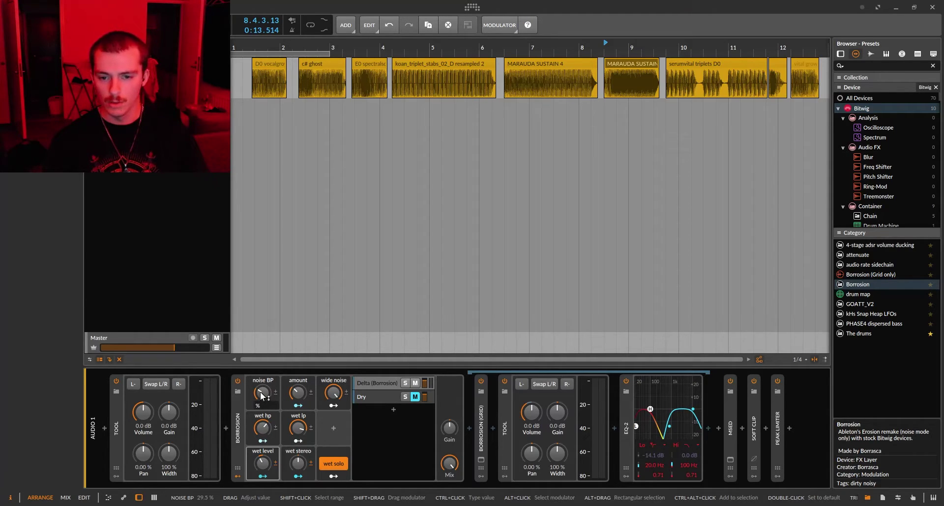
pyautogui.write('70')
pyautogui.press('Return')
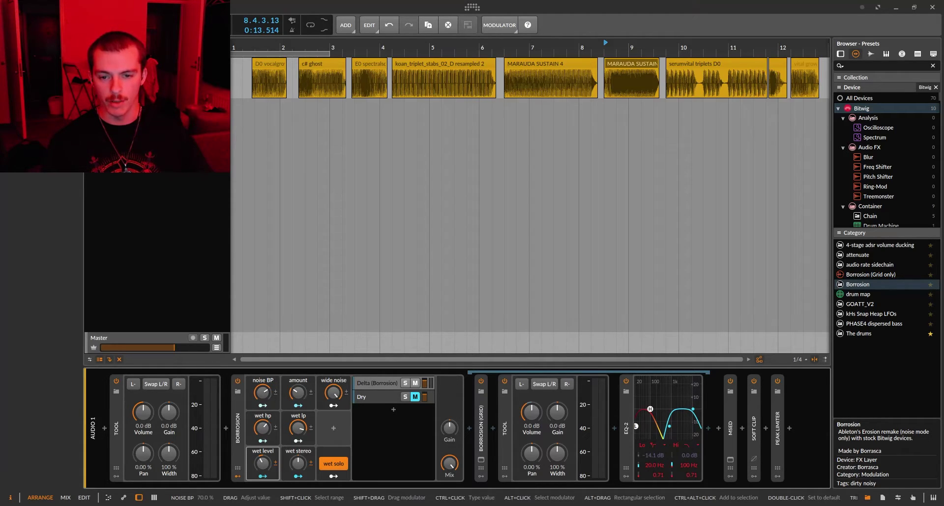
# - Audition varied noise BP, amount and wide noise settings with wet hp lowered and wet lp at maximum
pyautogui.moveTo(266, 393)
pyautogui.mouseDown()
pyautogui.moveTo(265, 408)
pyautogui.moveTo(264, 399)
pyautogui.moveTo(298, 385)
pyautogui.moveTo(298, 400)
pyautogui.mouseUp()
pyautogui.press('space')
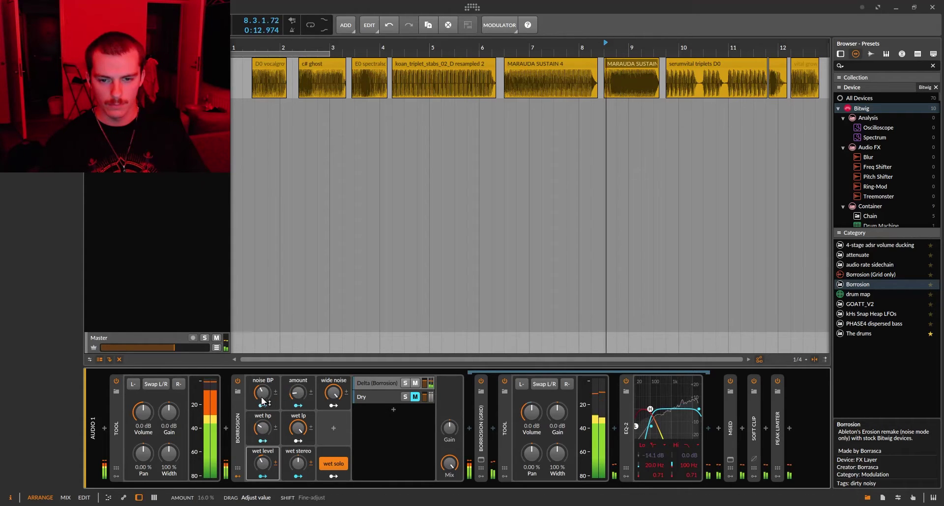
pyautogui.moveTo(298, 393); pyautogui.dragTo(333, 433)
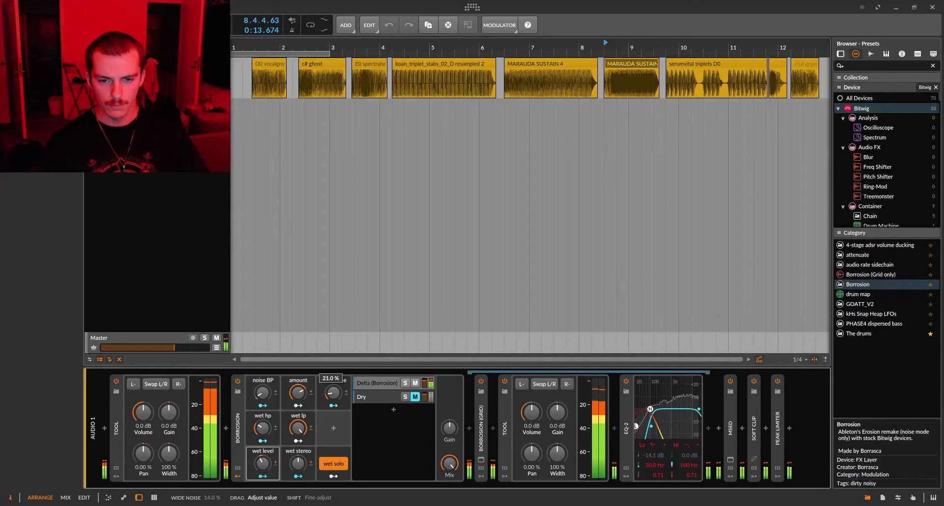
pyautogui.press('space')
pyautogui.moveTo(334, 394); pyautogui.dragTo(333, 373)
# - Adjust the wet level during playback and turn off wet solo to hear the dry signal as well
pyautogui.press('space')
pyautogui.press('space')
pyautogui.moveTo(263, 465)
pyautogui.mouseDown()
pyautogui.moveTo(263, 455)
pyautogui.moveTo(262, 473)
pyautogui.mouseUp()
pyautogui.click(333, 464)
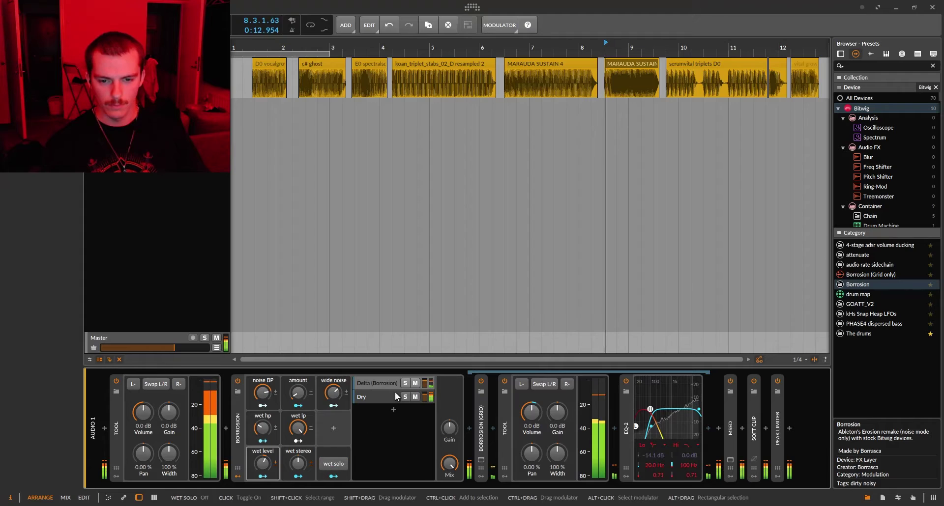
# - Audition the E0 spectral clip with noise BP at about 50 %, wet solo on and wet stereo at about 38 %
pyautogui.click(369, 66)
pyautogui.moveTo(262, 394); pyautogui.dragTo(263, 404)
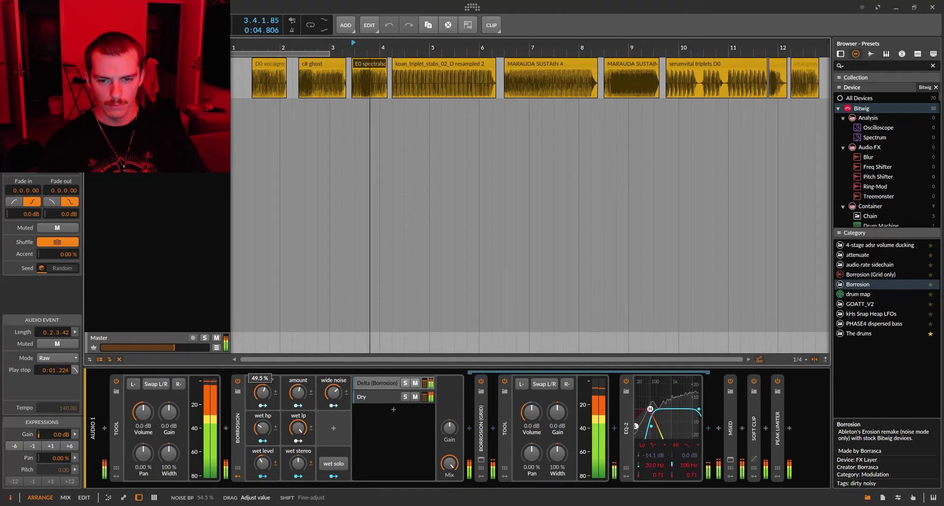
pyautogui.click(329, 464)
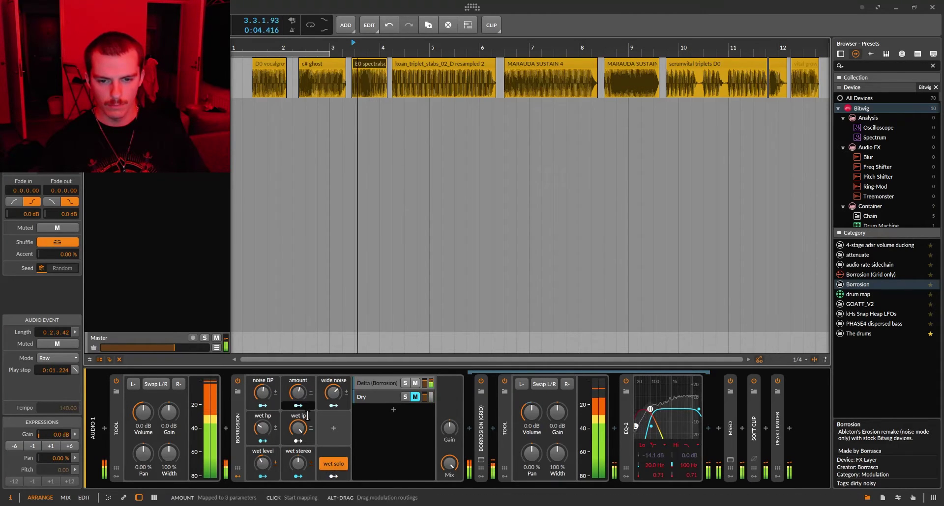
pyautogui.moveTo(298, 463); pyautogui.dragTo(298, 463)
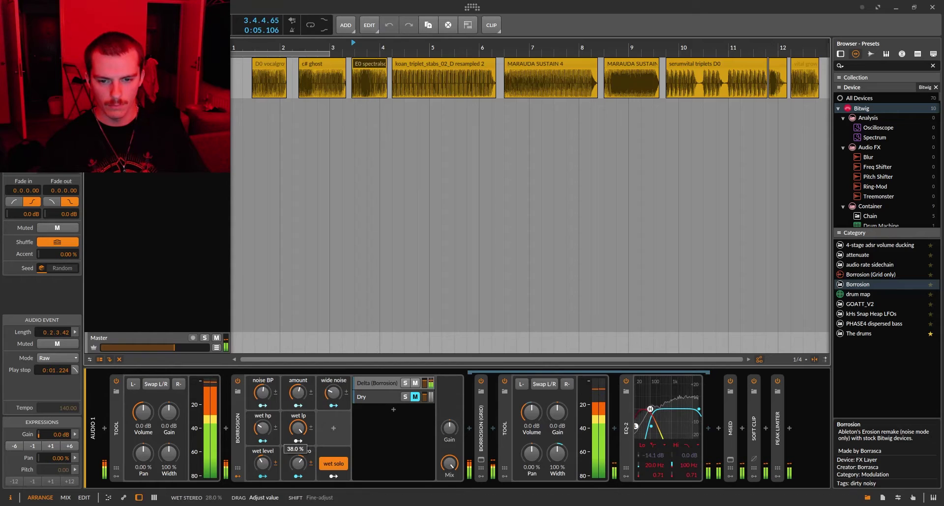
# - Compare the c# ghost clip with the Borrosion device bypassed and active, with wet solo off
pyautogui.click(314, 62)
pyautogui.click(237, 381)
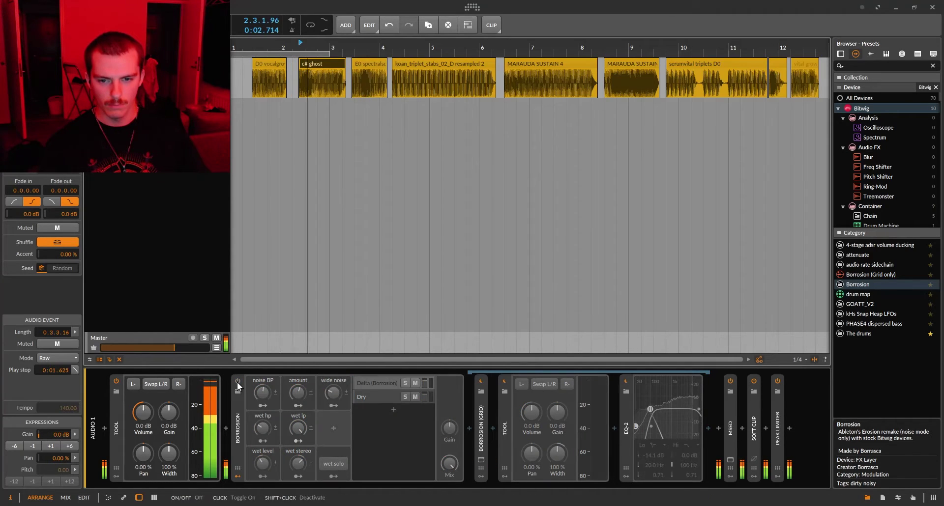
pyautogui.click(236, 382)
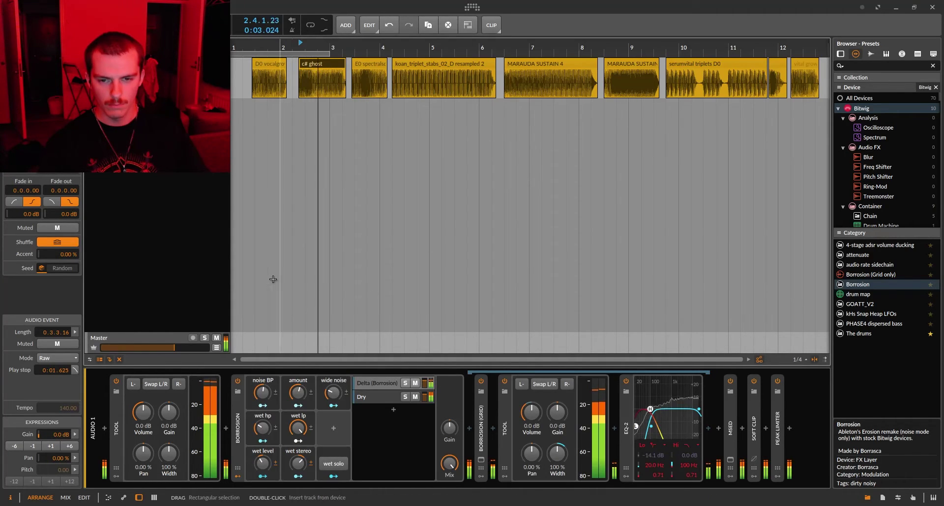
pyautogui.press('space')
# - Play the koan_triplet_stabs clip with the first Tool's width at 0 % and raise wide noise to maximum
pyautogui.click(417, 65)
pyautogui.press('space')
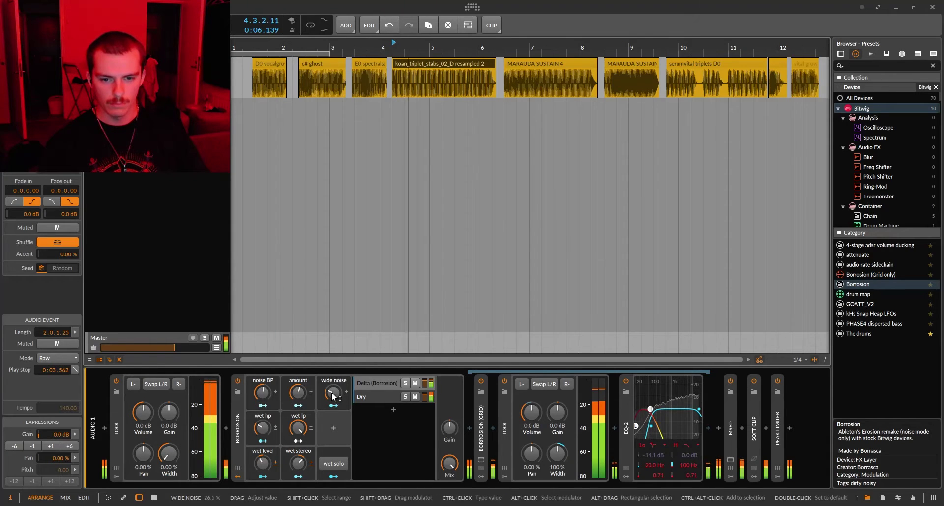
pyautogui.moveTo(332, 395); pyautogui.dragTo(332, 329)
pyautogui.press('space')
pyautogui.press('space')
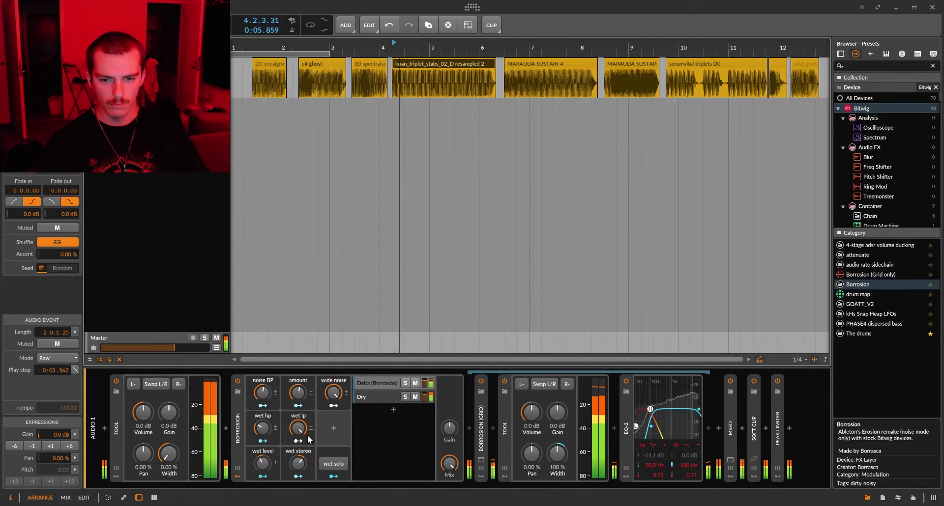
# - Compare the koan_triplet_stabs and serumvital triplets clips with Borrosion bypassed and active, leaving it active
pyautogui.click(238, 381)
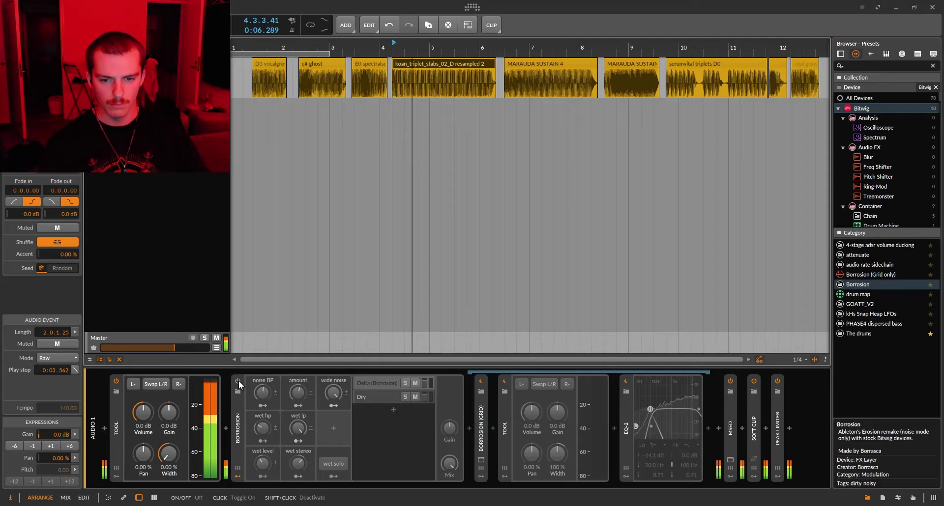
pyautogui.click(238, 380)
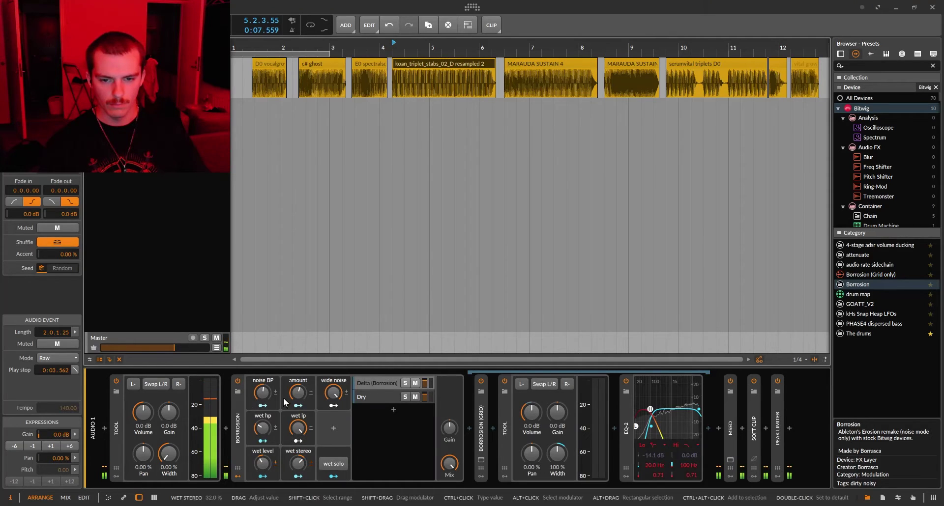
pyautogui.press('space')
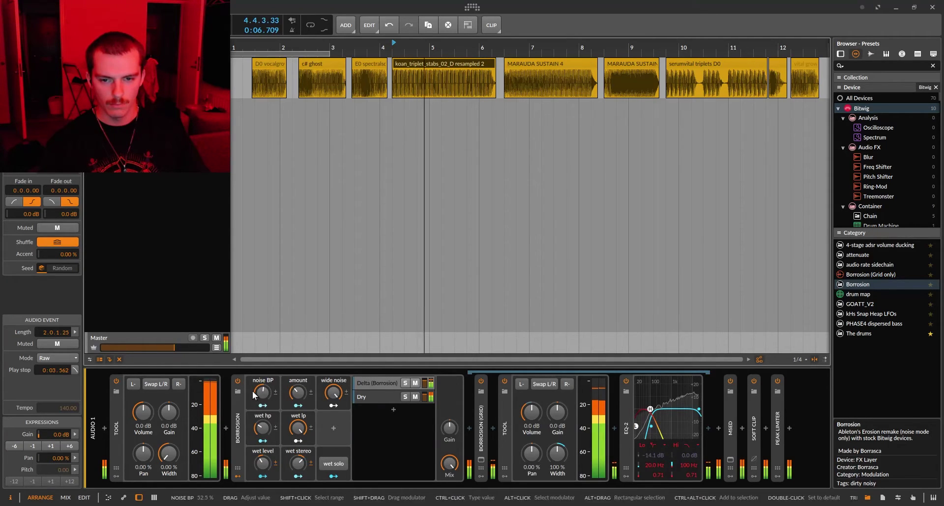
pyautogui.click(237, 381)
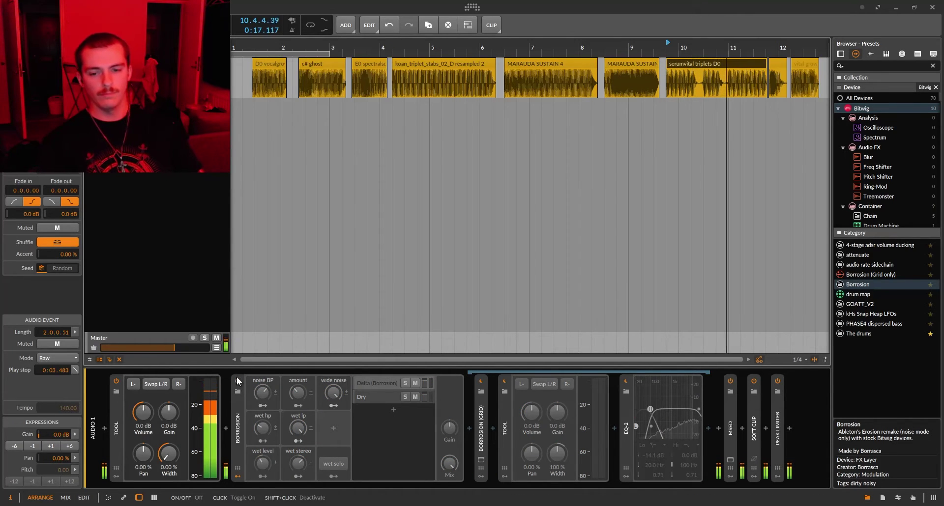
pyautogui.click(237, 381)
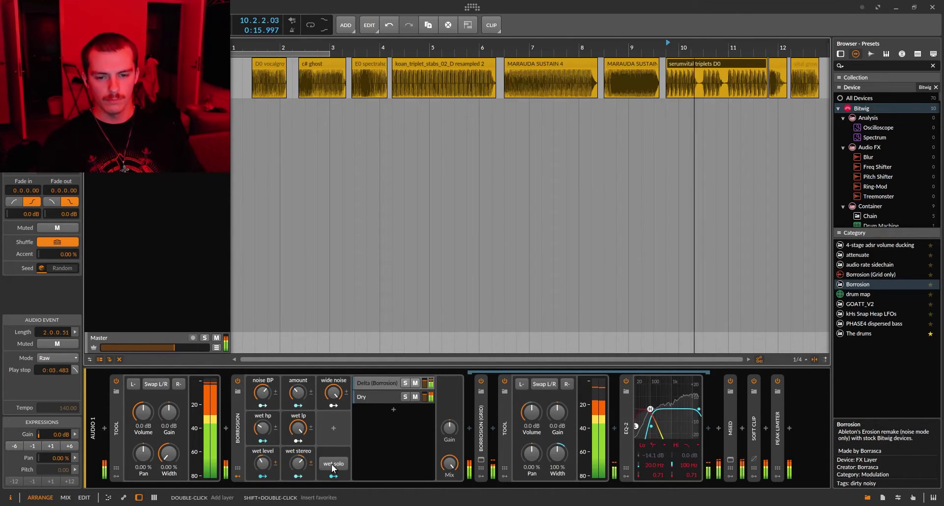